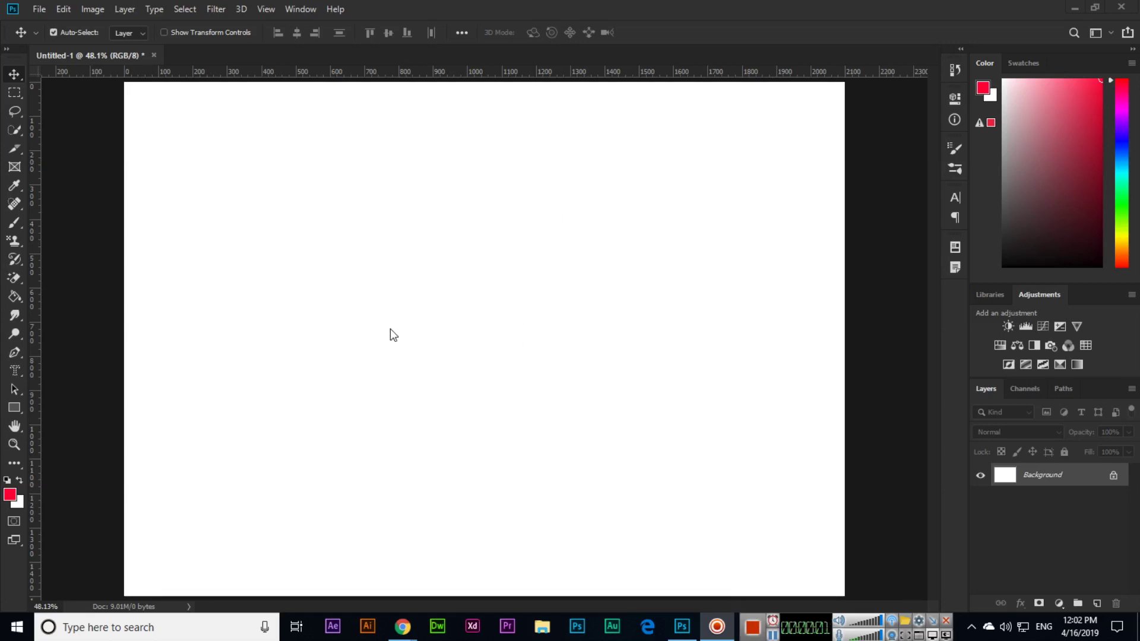
Step: Choose the Rectangle Tool from the shape tool group and set it to Shape mode
right_click(14, 408)
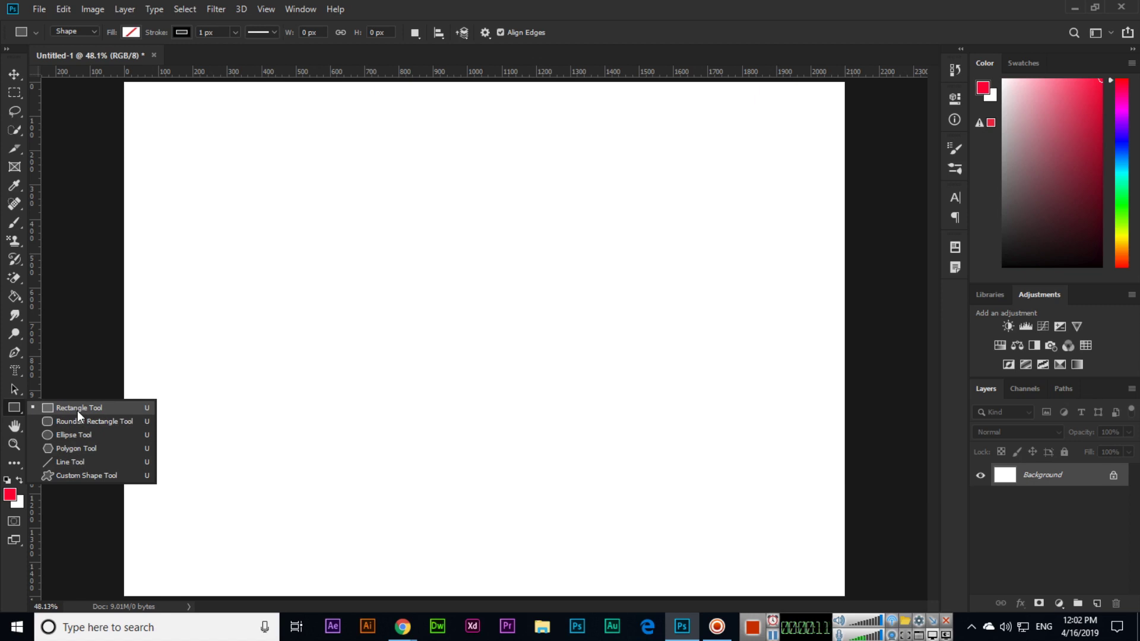
click(77, 409)
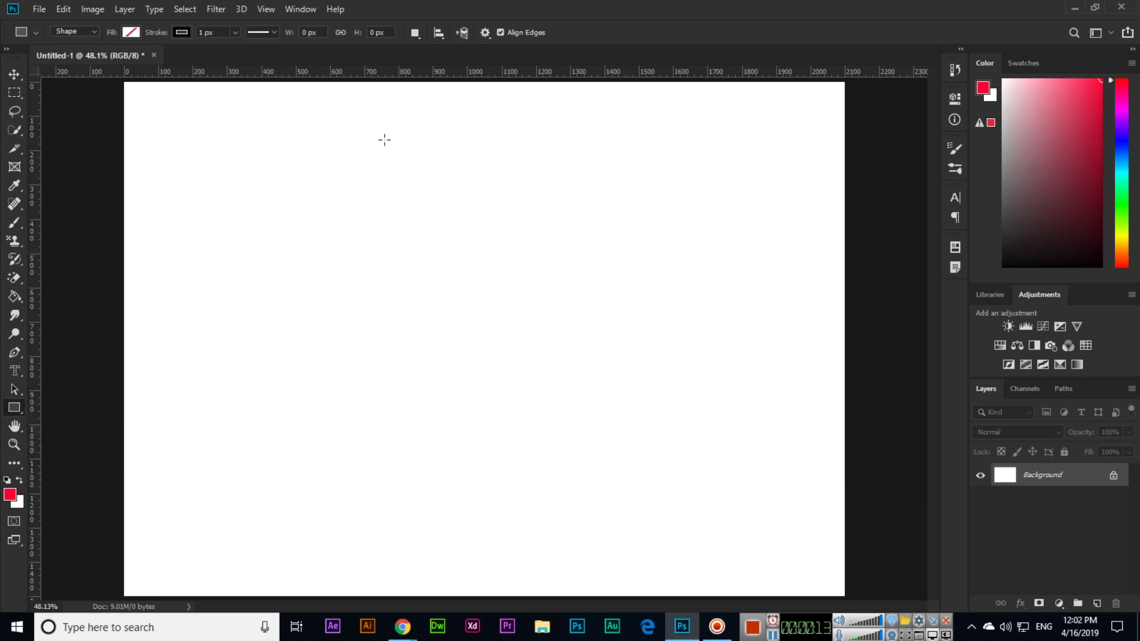
click(78, 30)
Step: Draw a wide rectangle in the upper-left canvas and preview solid and gradient fills
drag(233, 172, 649, 312)
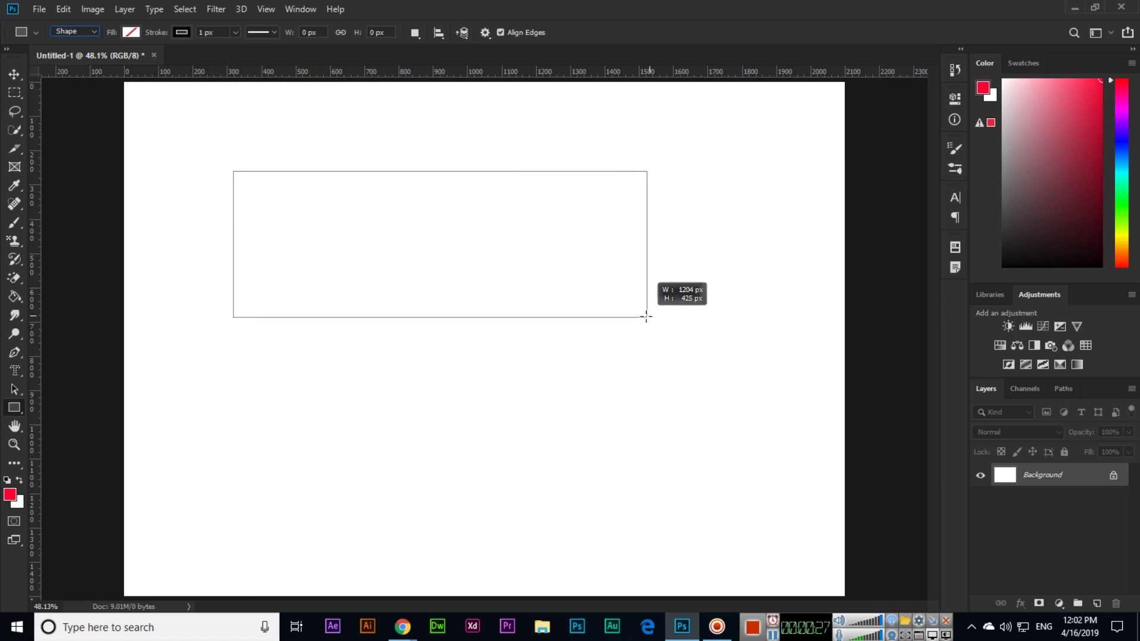
drag(649, 312, 715, 292)
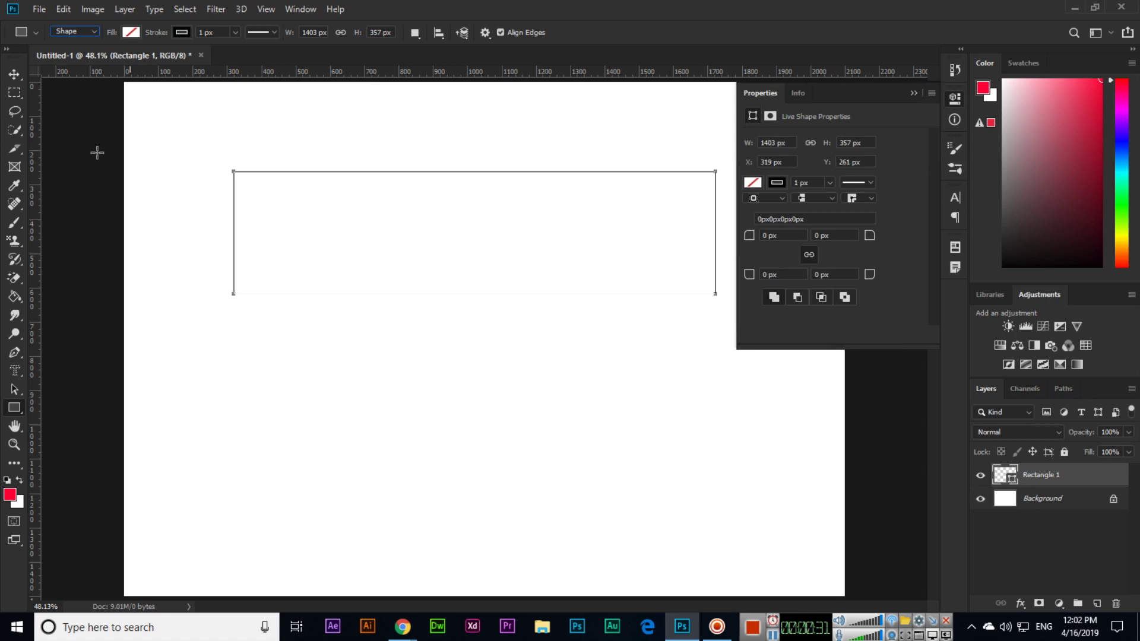
click(131, 32)
click(124, 148)
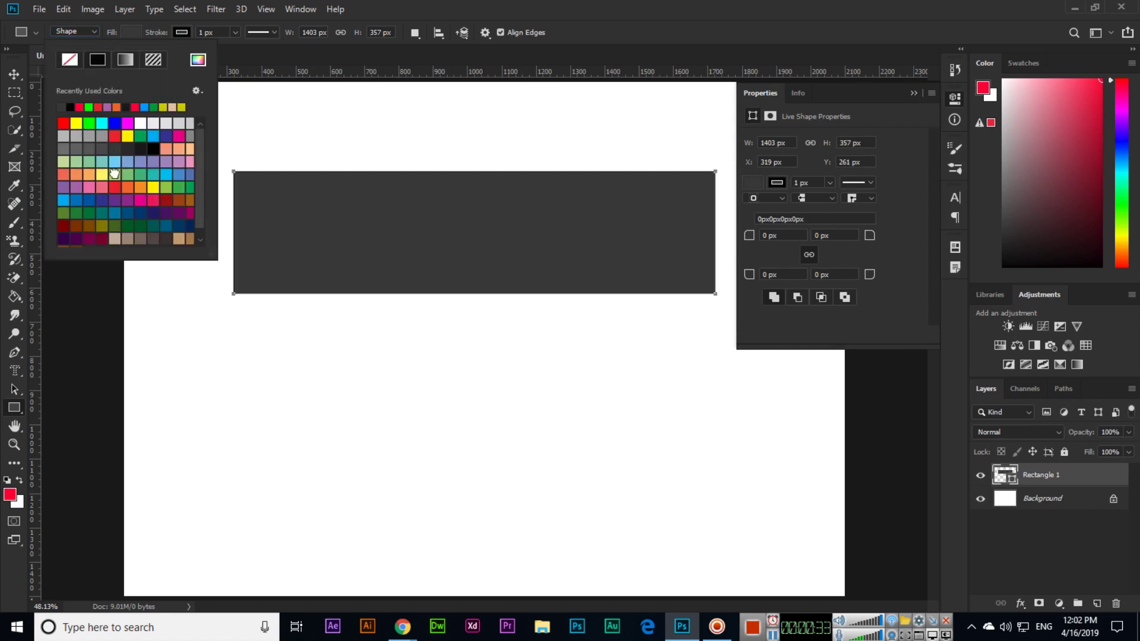
click(86, 171)
click(125, 60)
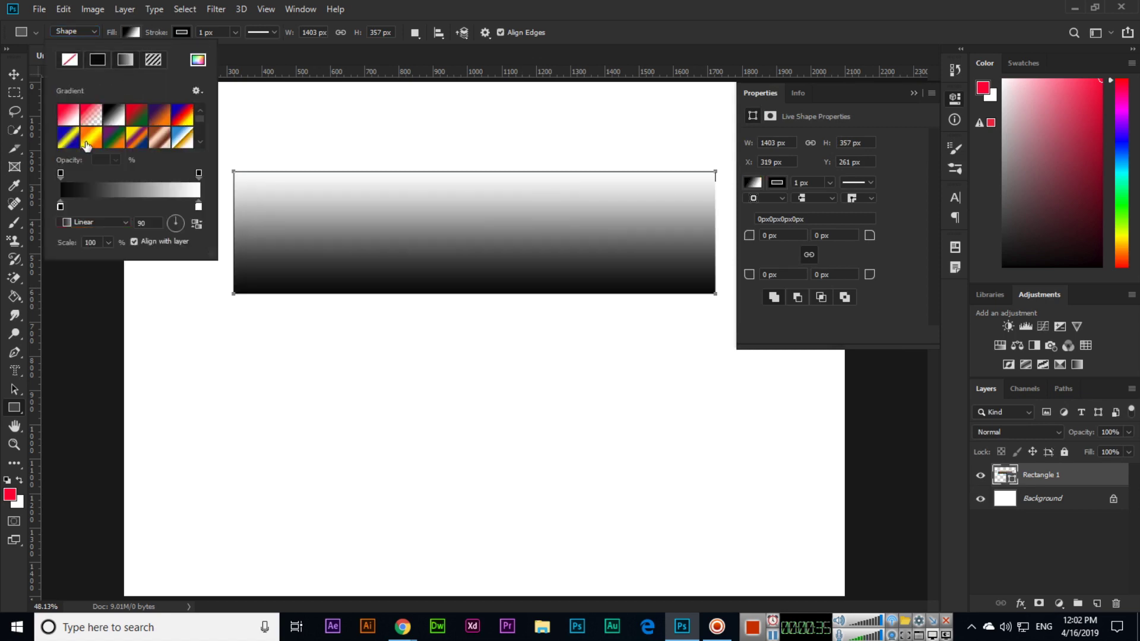
click(89, 141)
click(126, 140)
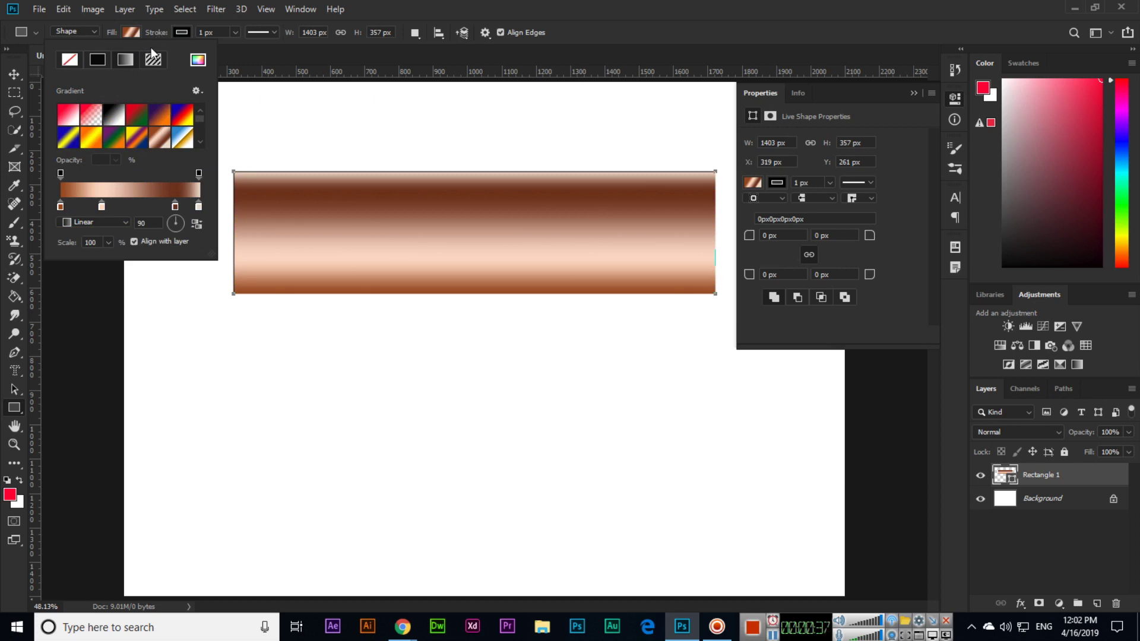
Step: Preview pattern fills on the rectangle, then close the fill choices
click(153, 60)
click(149, 149)
click(165, 188)
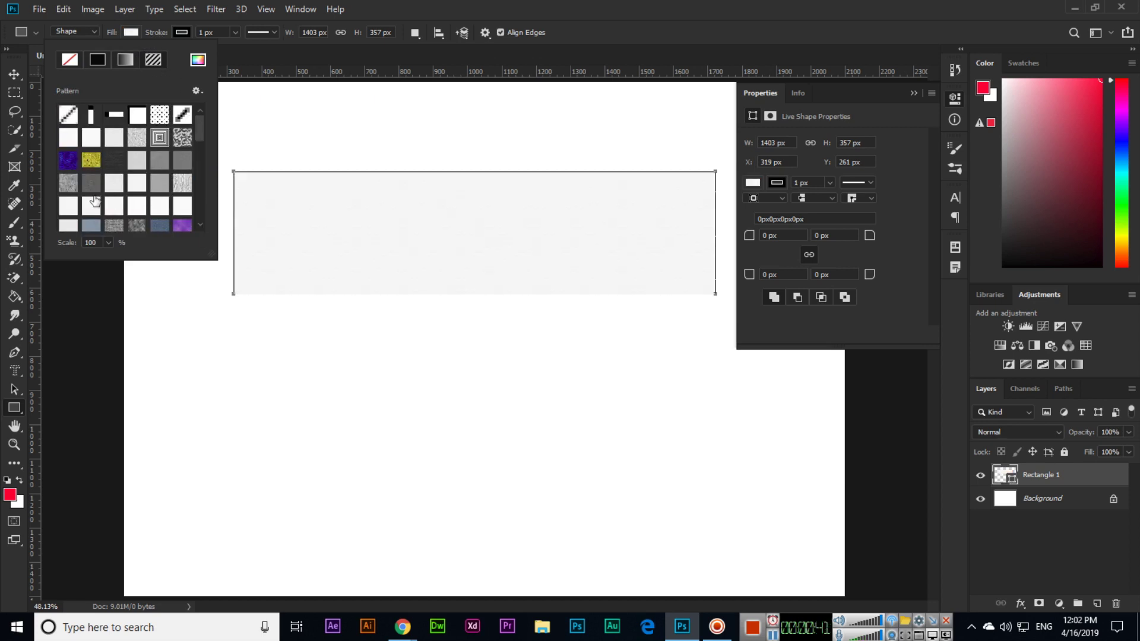
click(533, 3)
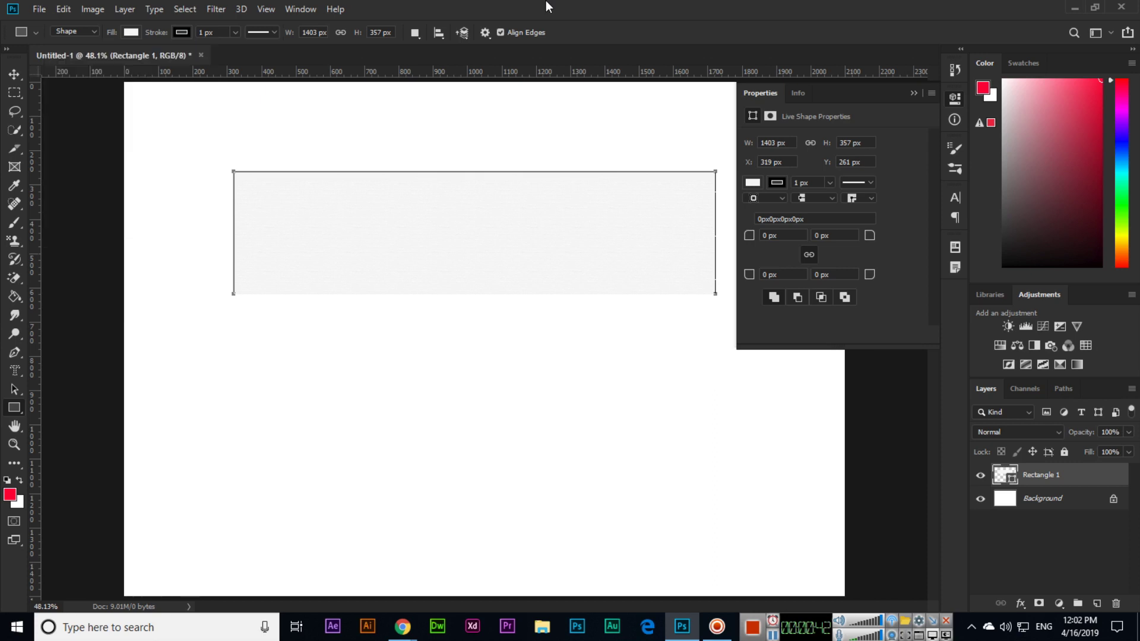
Step: Give the rectangle a 5 px dotted stroke
double_click(205, 32)
text(5)
key(Return)
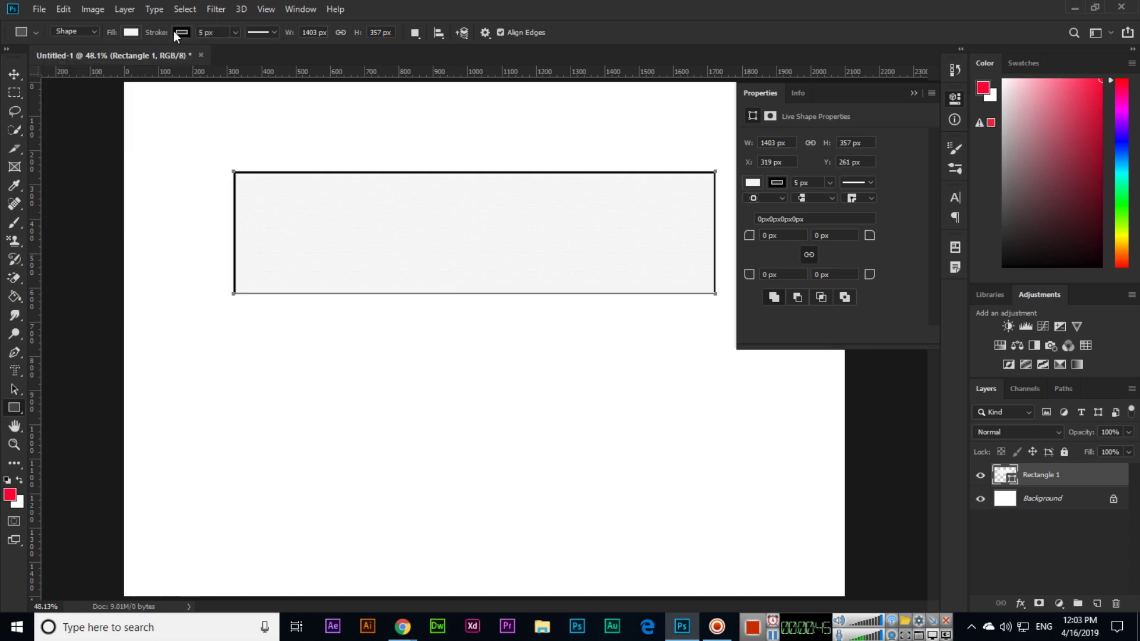
click(262, 32)
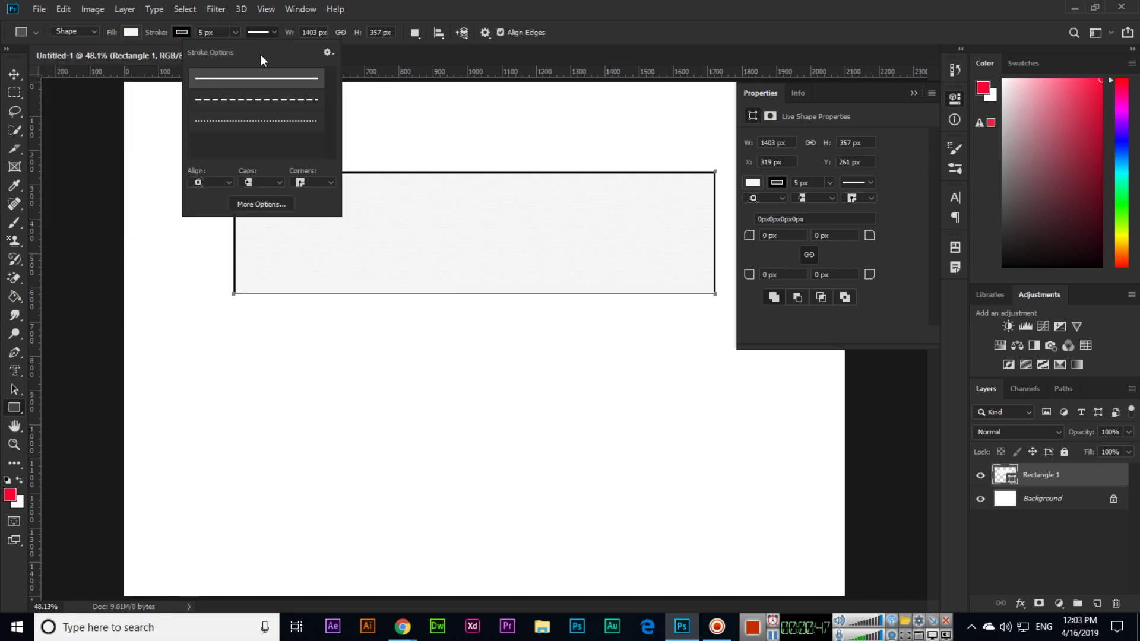
click(255, 100)
click(241, 122)
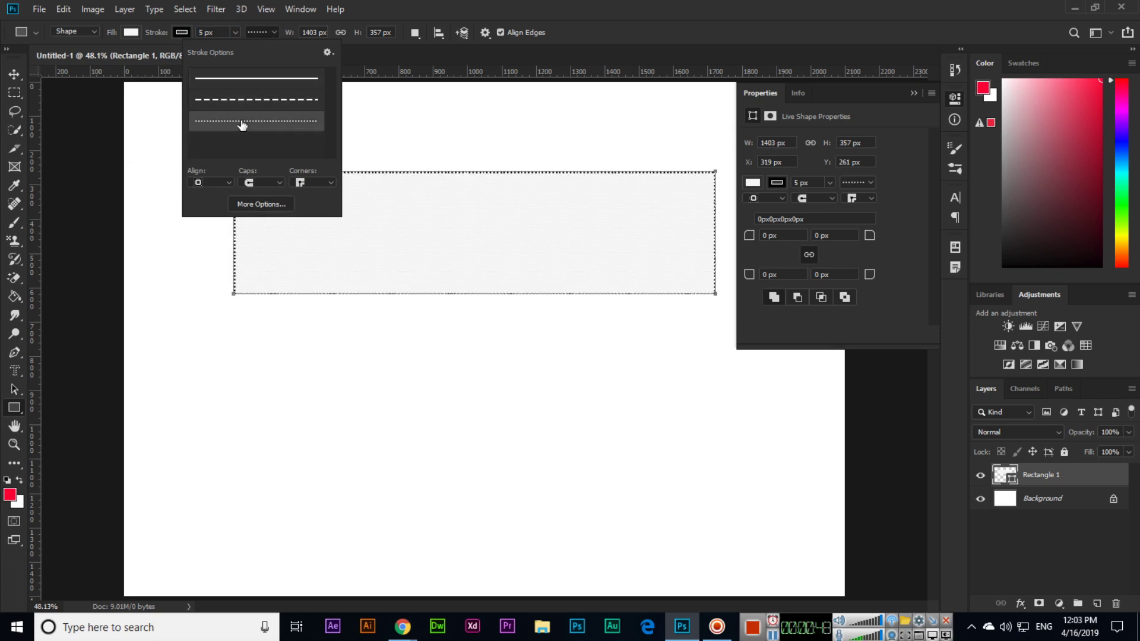
click(539, 8)
Step: Fill the rectangle with the orange-to-purple gradient preset
click(131, 32)
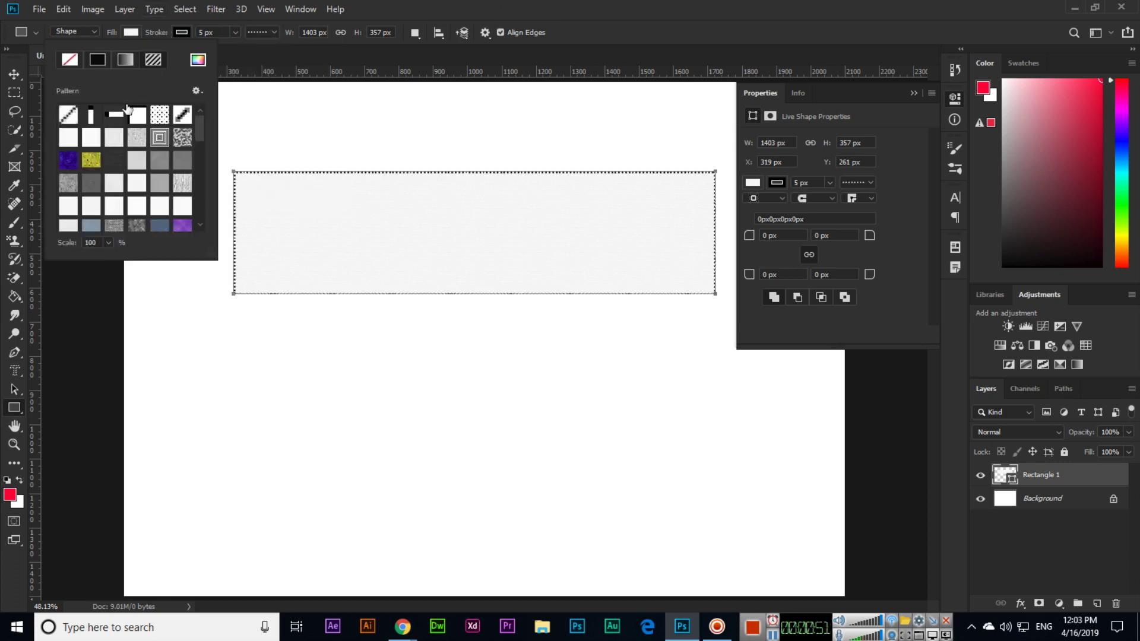
click(125, 60)
click(137, 117)
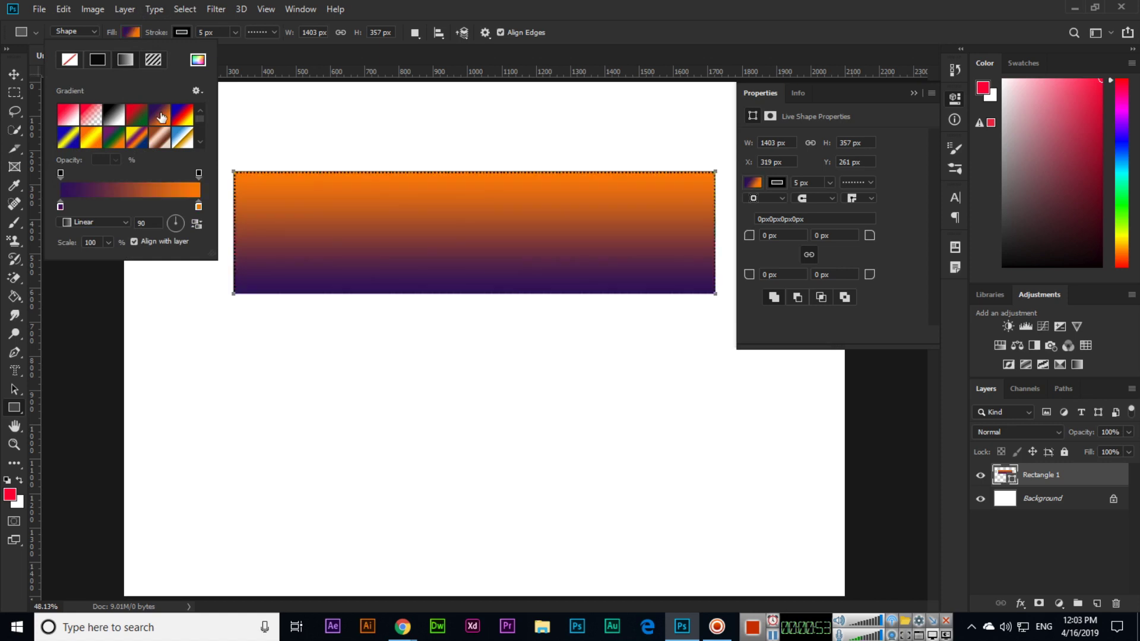
click(599, 7)
Step: Move the gradient rectangle toward the top-left of the canvas
click(15, 75)
drag(338, 224, 287, 162)
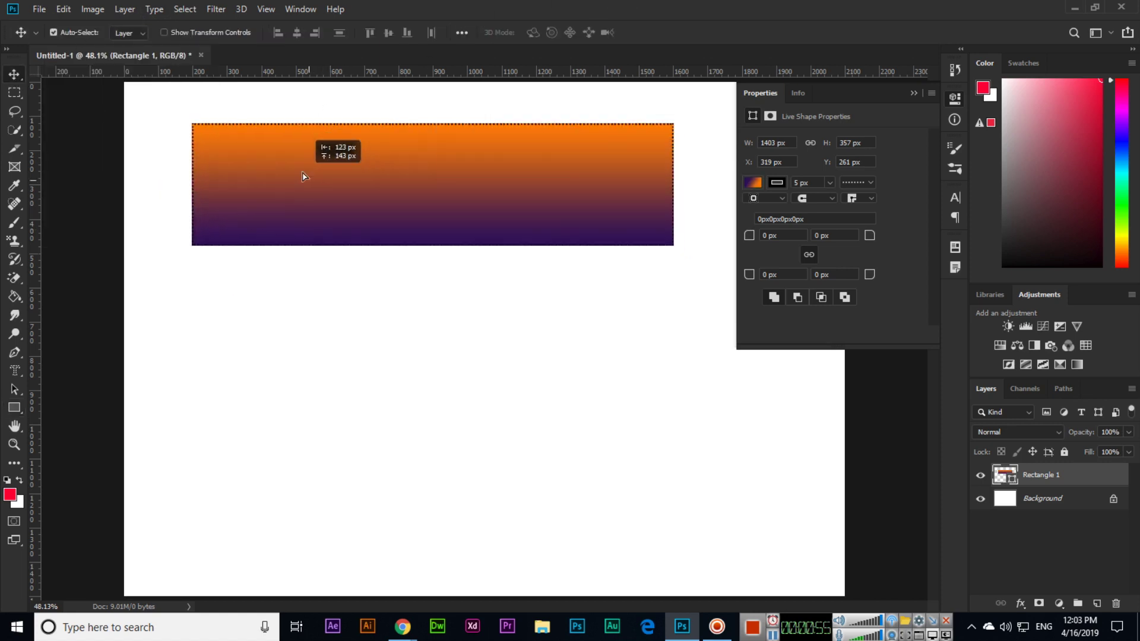
click(15, 406)
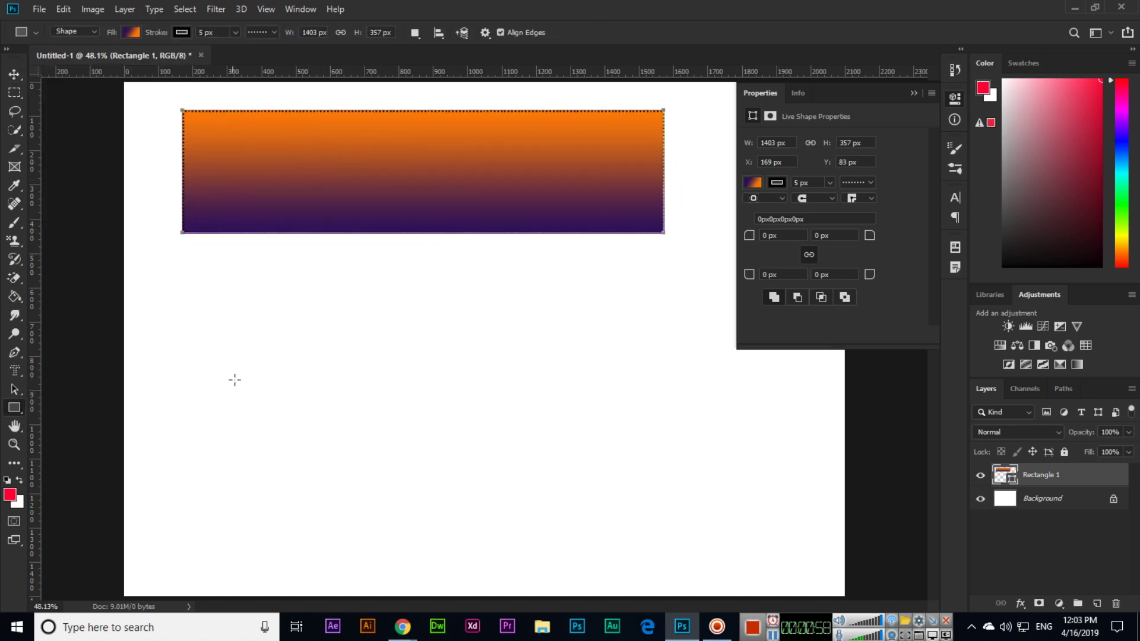
Step: Draw a roughly 455 px square below the rectangle, then undo it with Ctrl+Z
drag(202, 296, 272, 376)
mouse_move(234, 336)
mouse_down()
mouse_move(452, 509)
mouse_move(426, 495)
mouse_up()
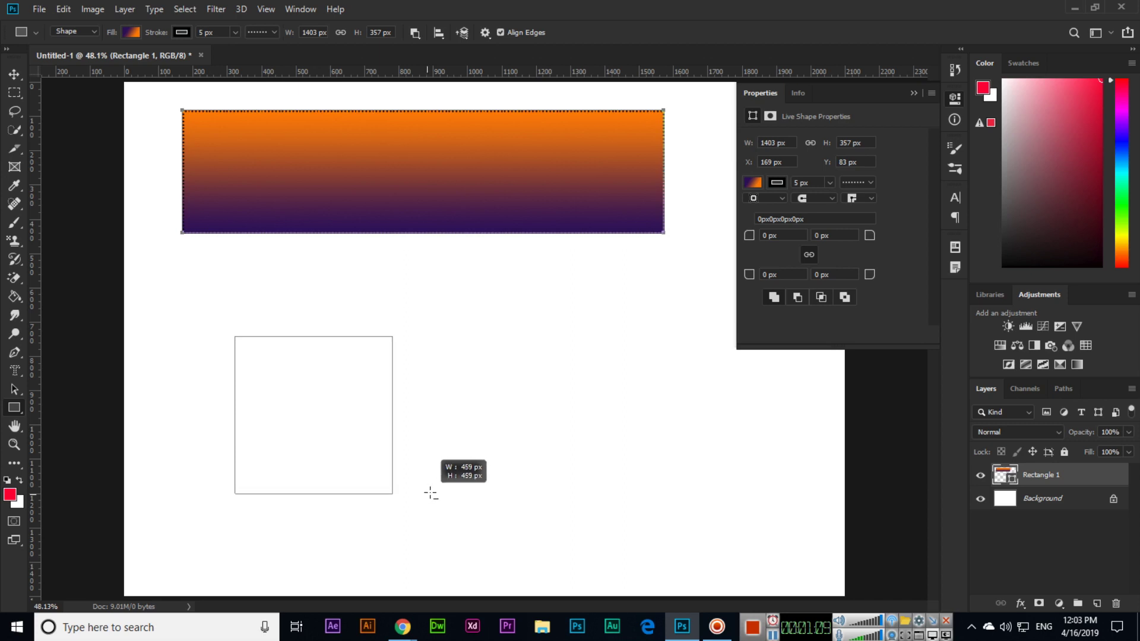
drag(426, 495, 433, 494)
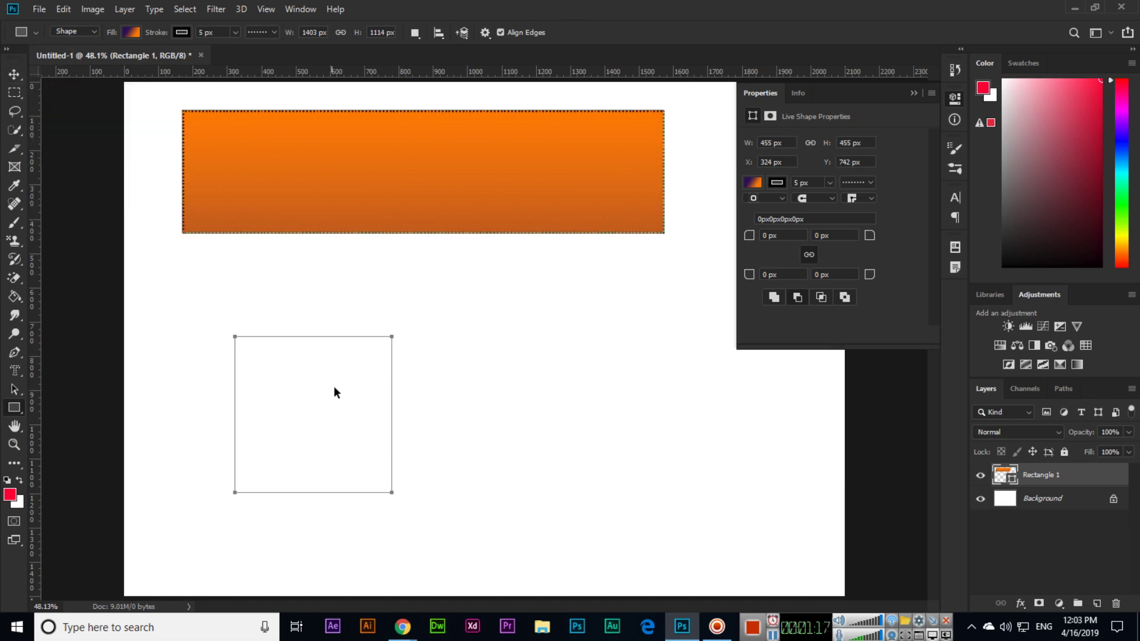
key(ctrl+z)
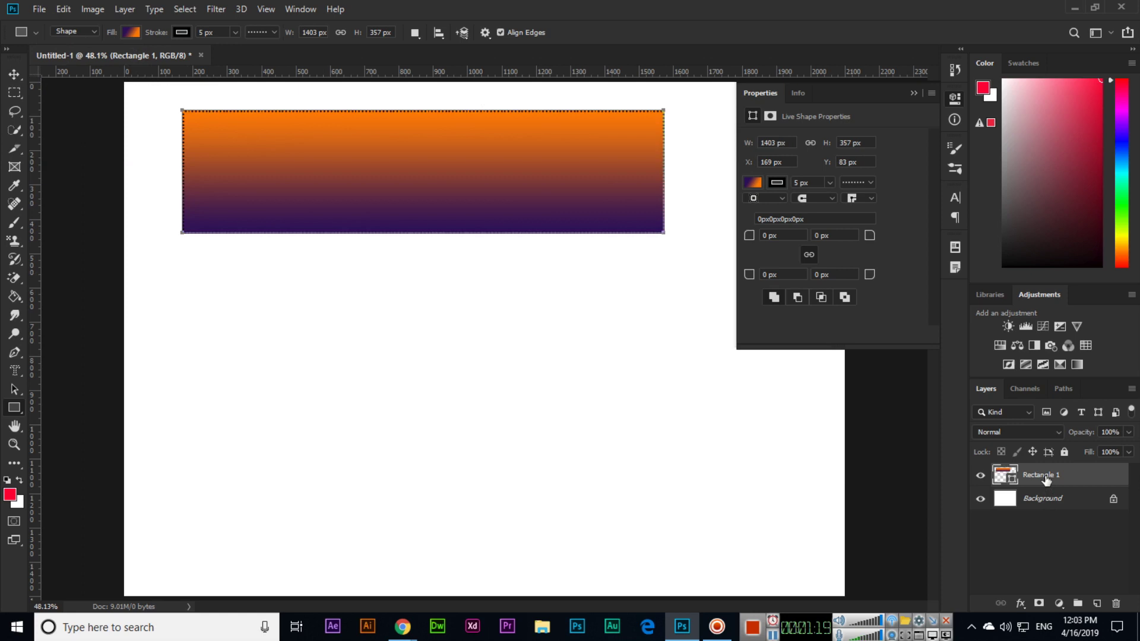
Step: On a new layer, draw a square in the lower left and fill it pale yellow
key(ctrl+shift+n)
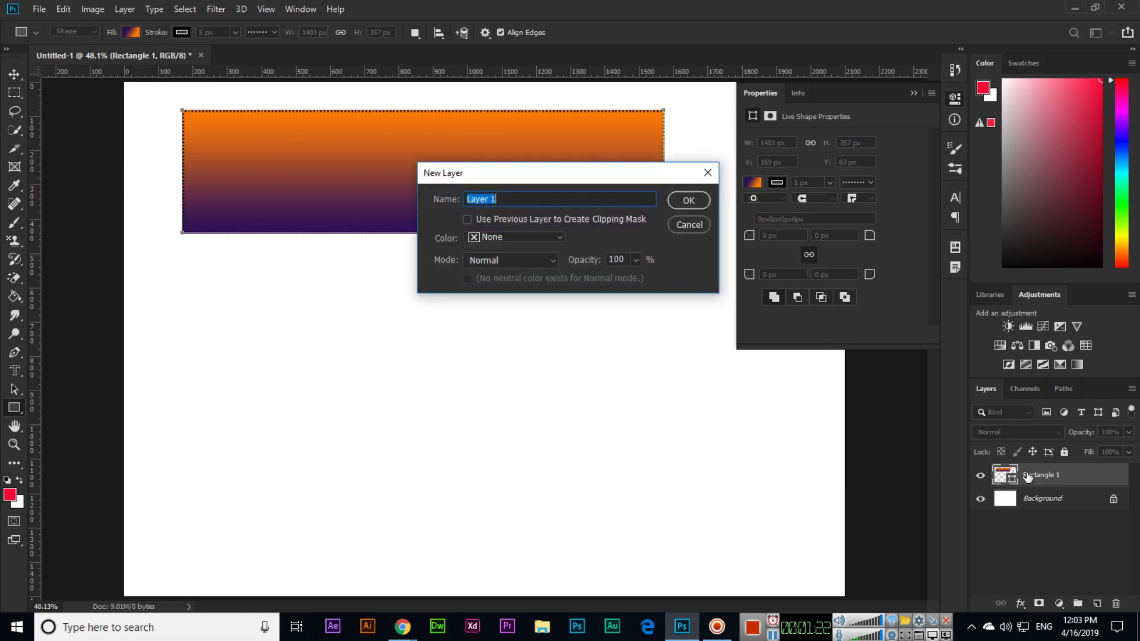
key(Return)
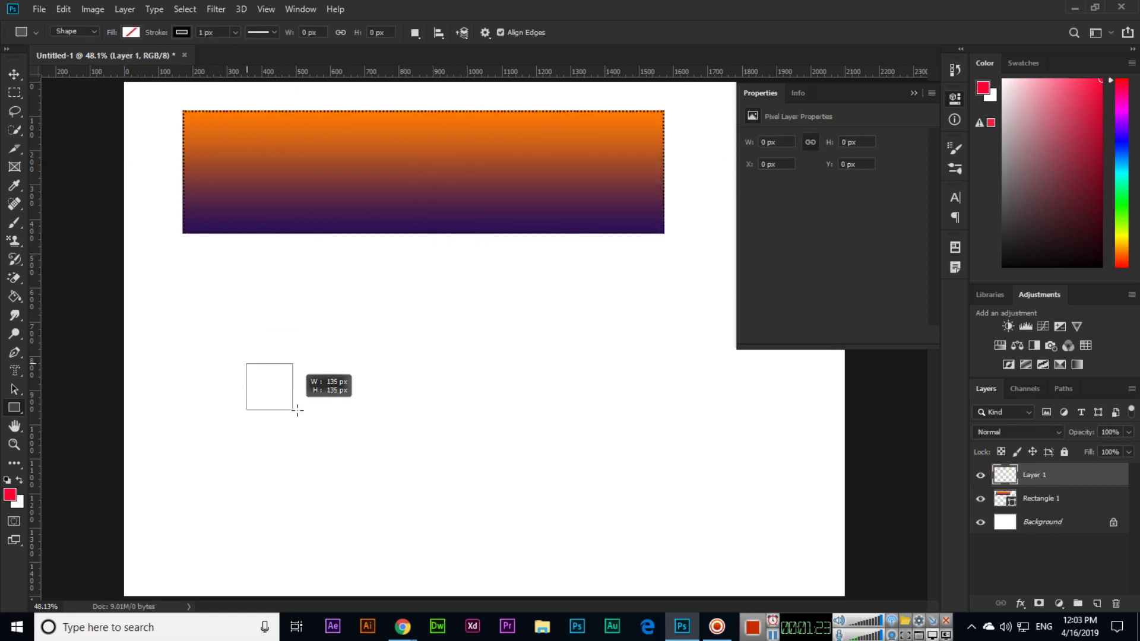
drag(246, 364, 421, 536)
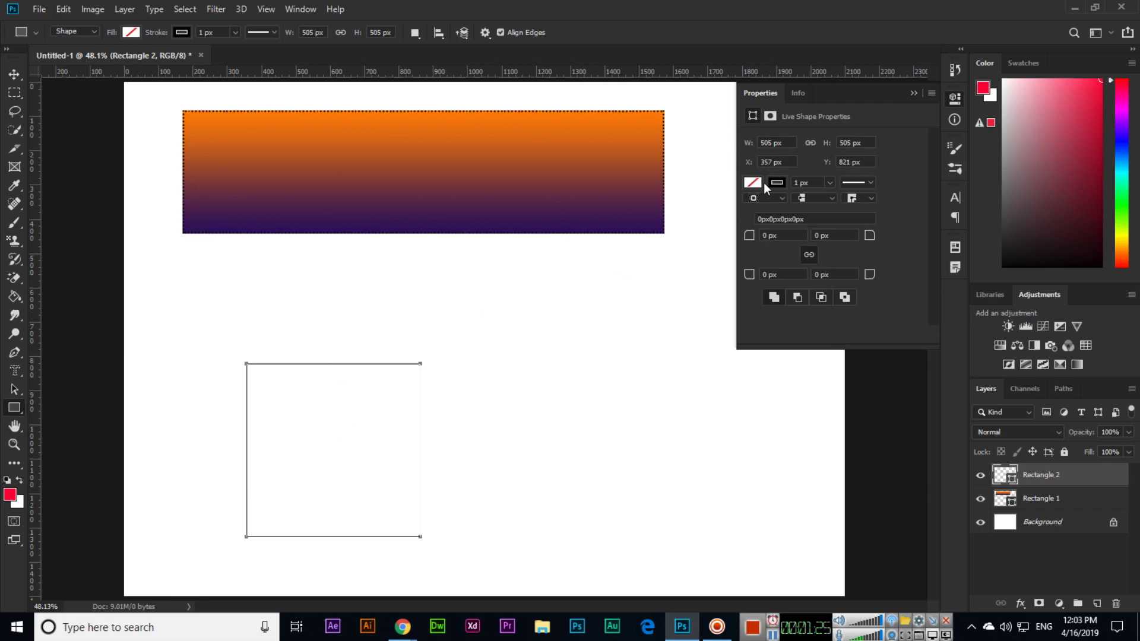
click(752, 183)
click(784, 306)
click(787, 337)
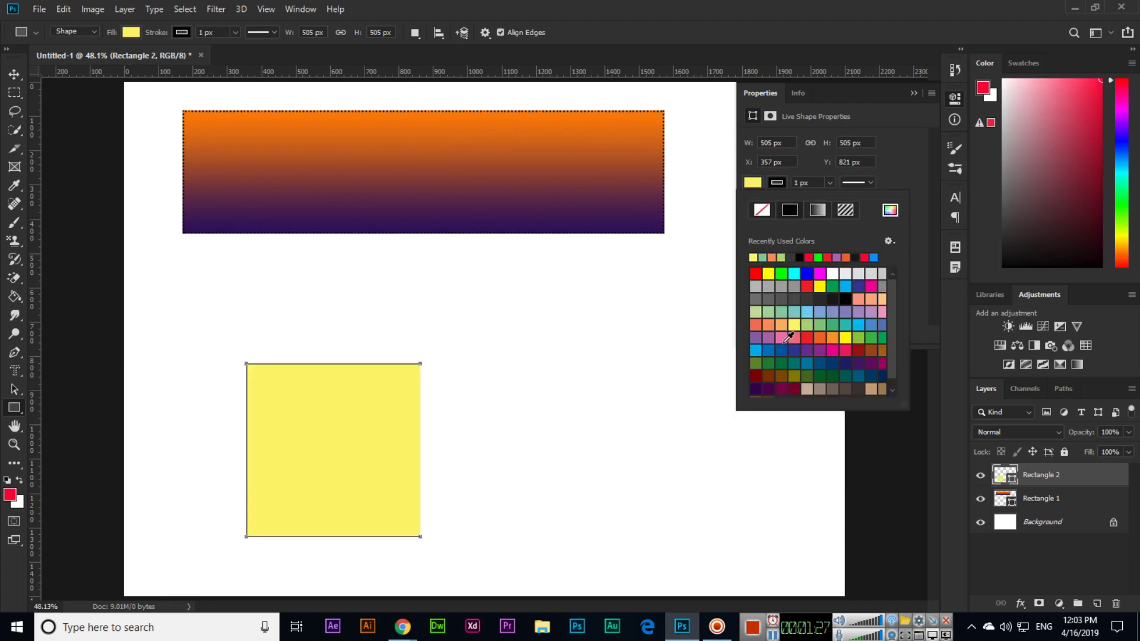
Step: Move the yellow square under the gradient rectangle's right end and add an empty layer
key(v)
drag(327, 423, 567, 326)
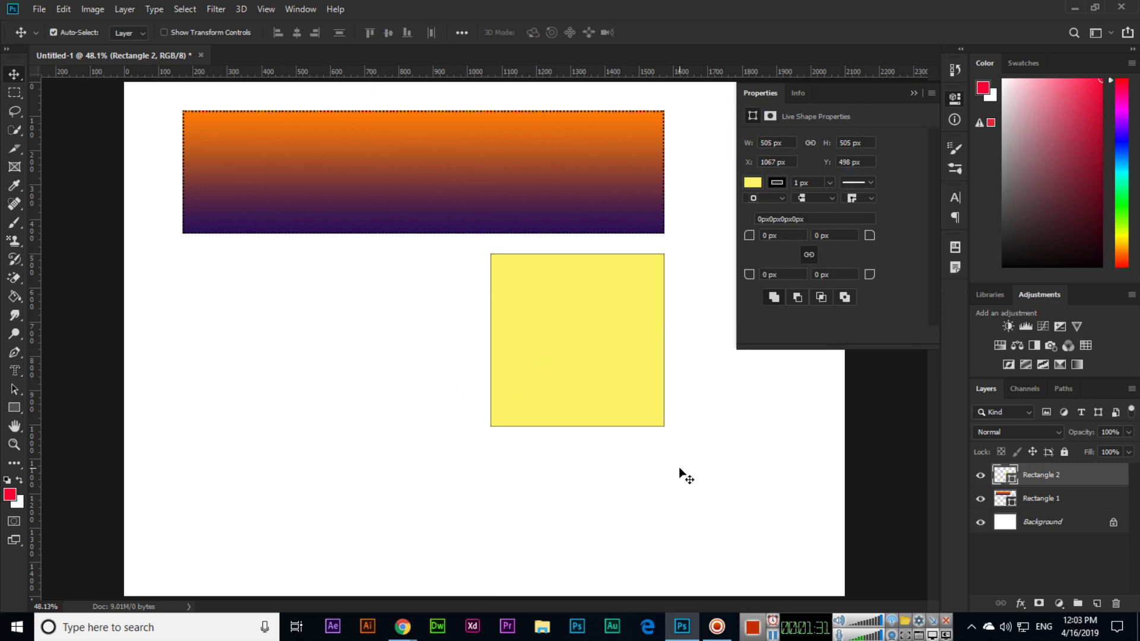
key(ctrl+shift+n)
key(Return)
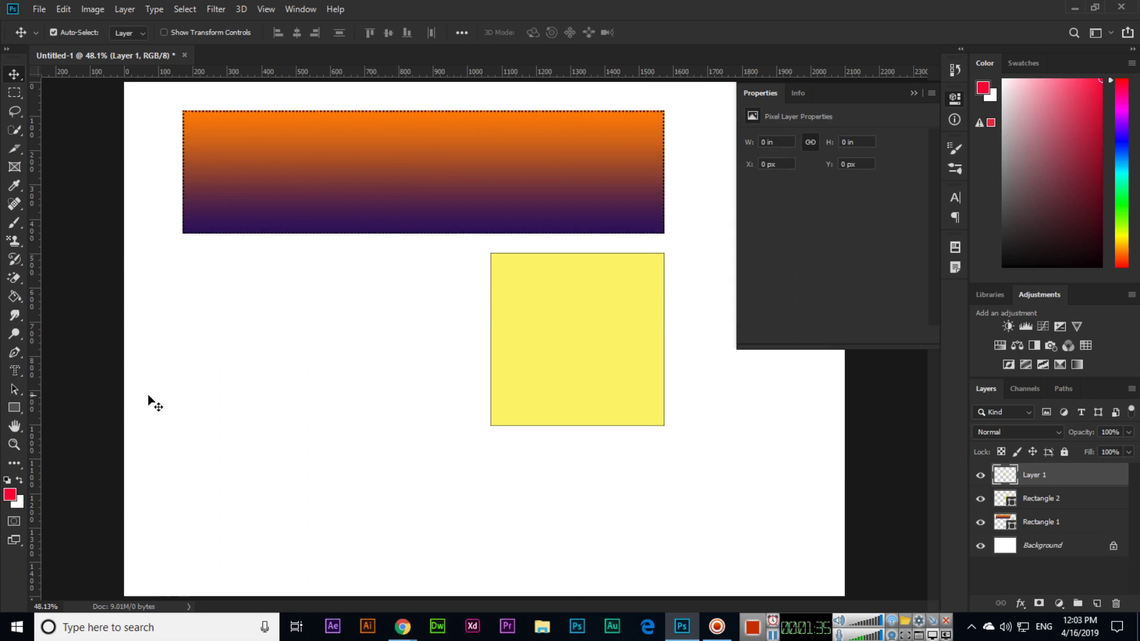
Step: Create a 250 × 250 px square in the lower left using the Create Rectangle dialog
click(15, 407)
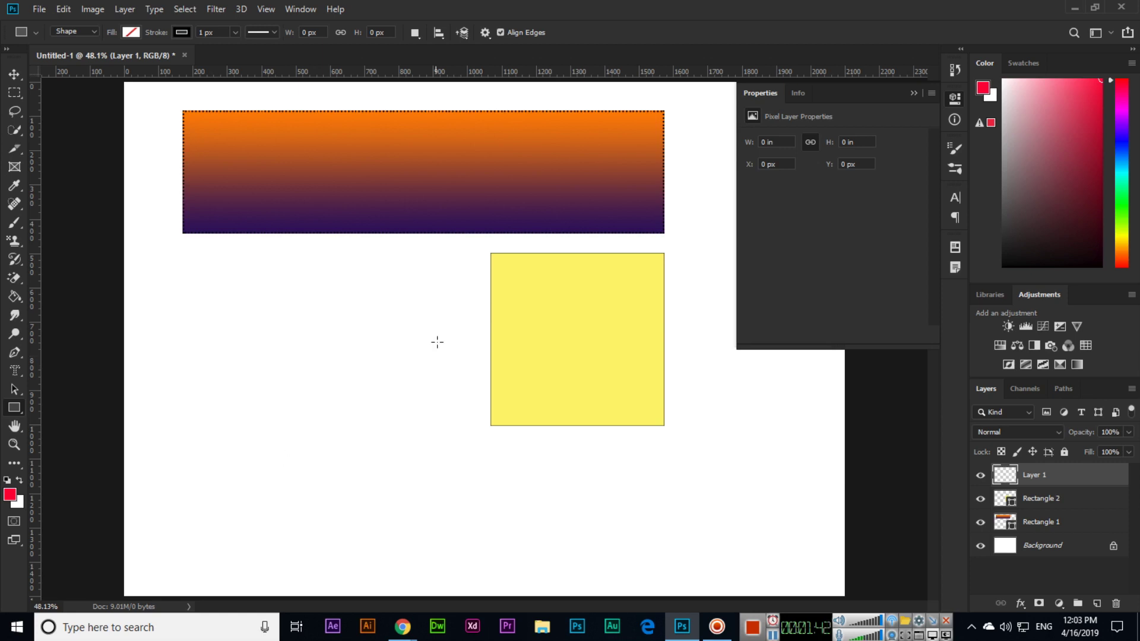
click(288, 456)
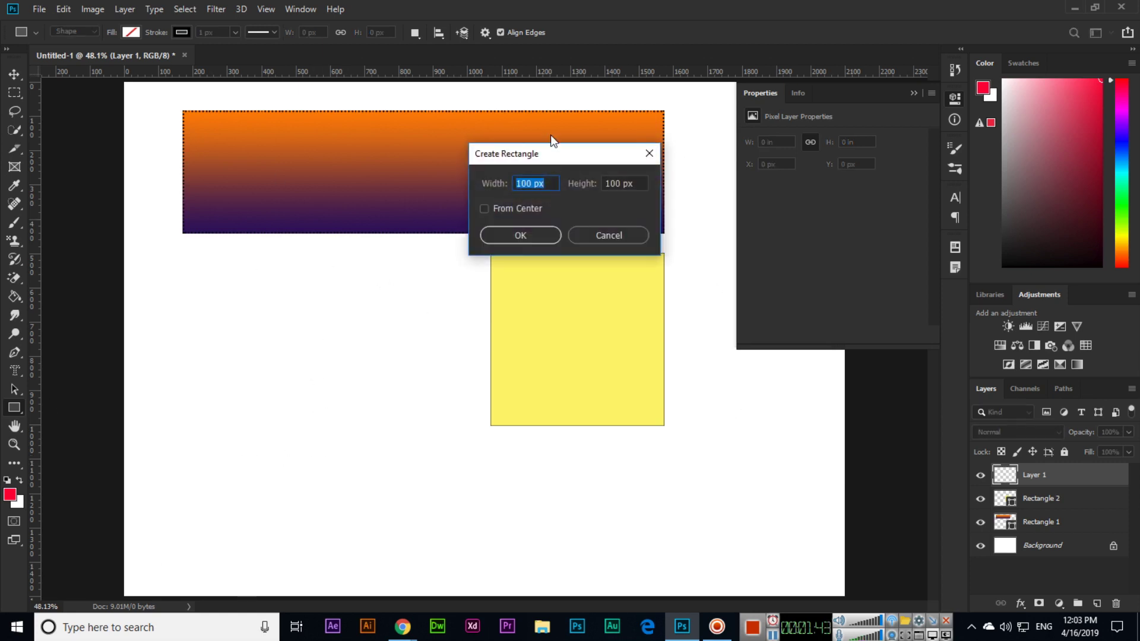
drag(535, 158, 288, 297)
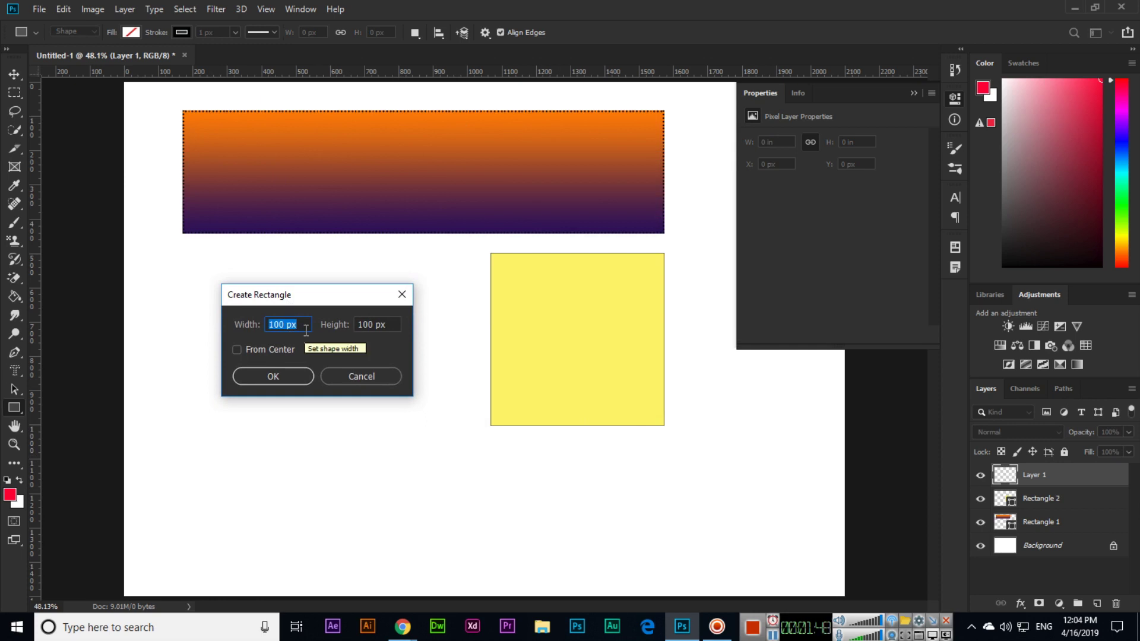
text(250)
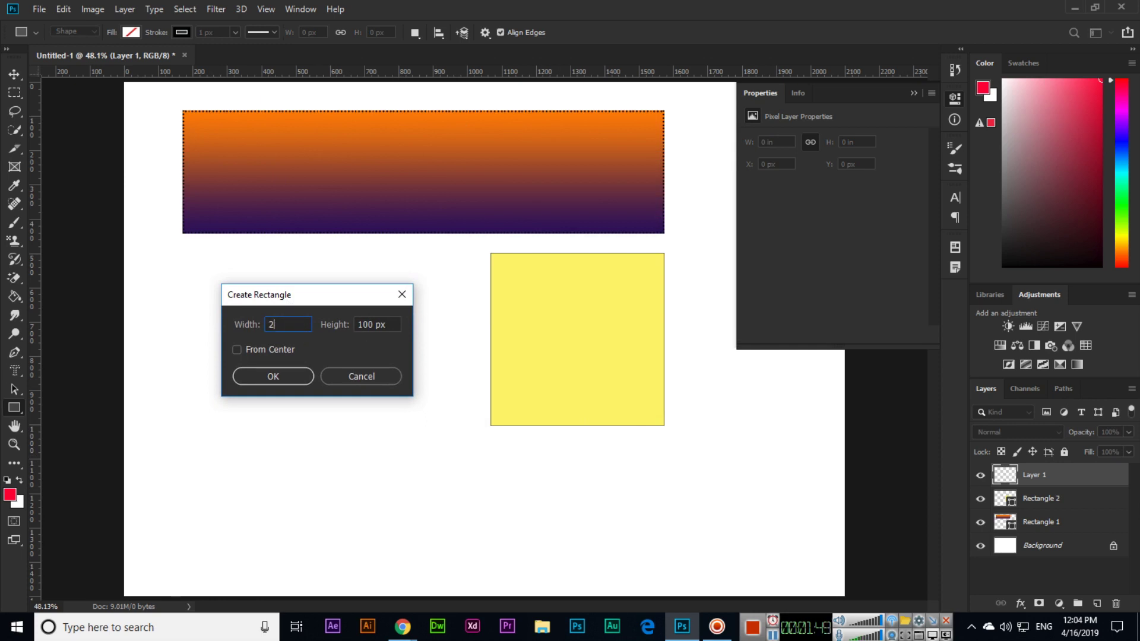
key(Tab)
text(250)
key(Return)
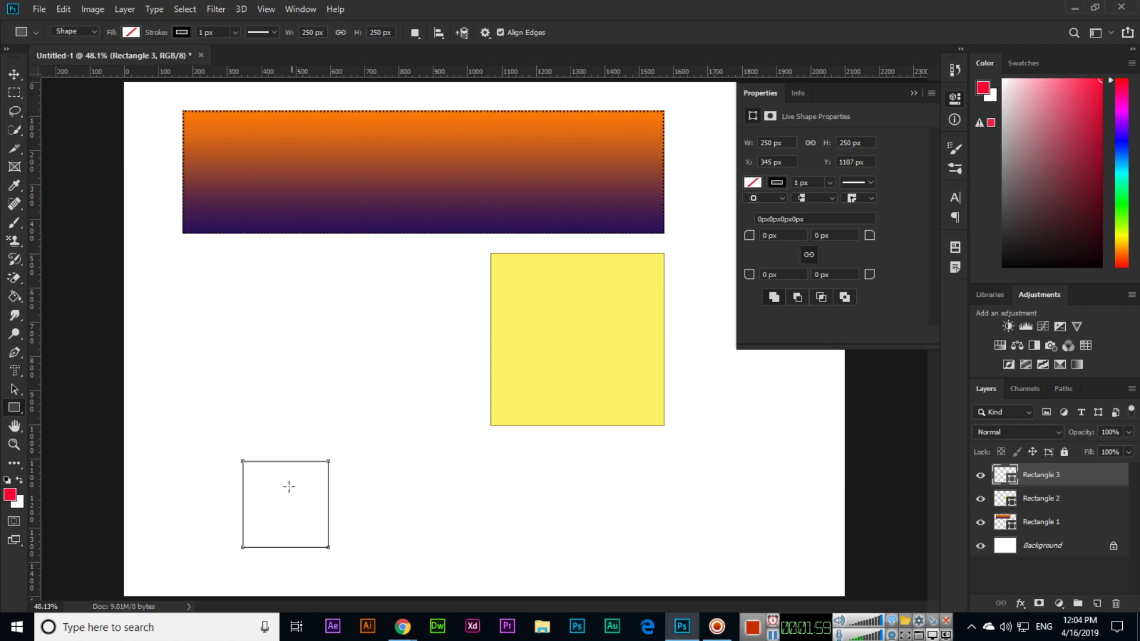
Step: After trying purple, fill the small square with the orange-yellow gradient preset
click(131, 33)
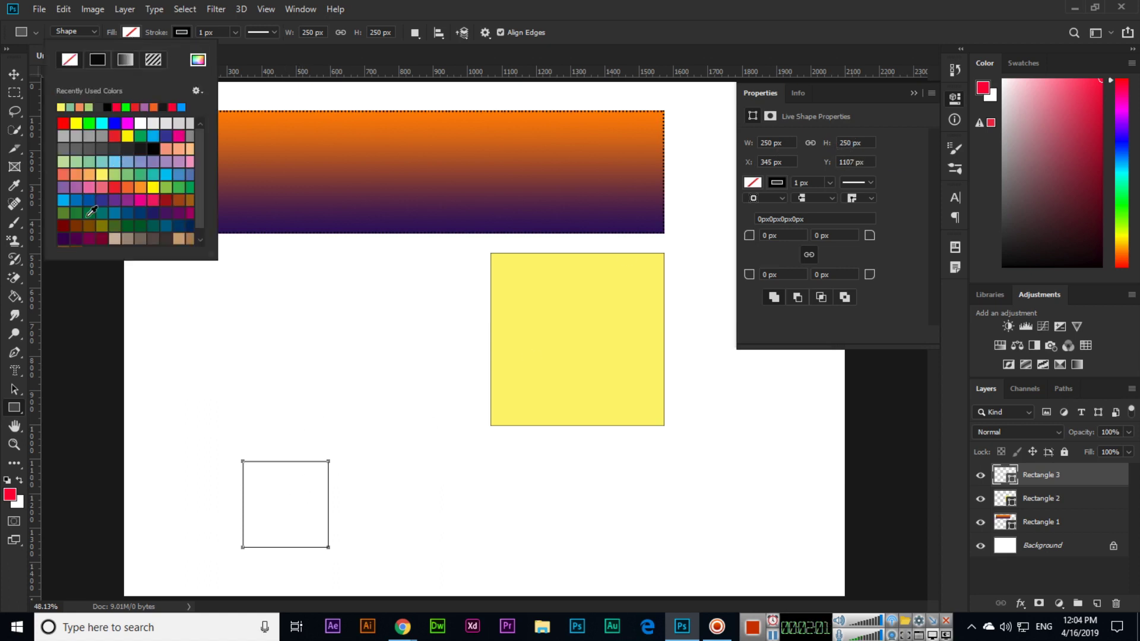
click(98, 210)
click(132, 190)
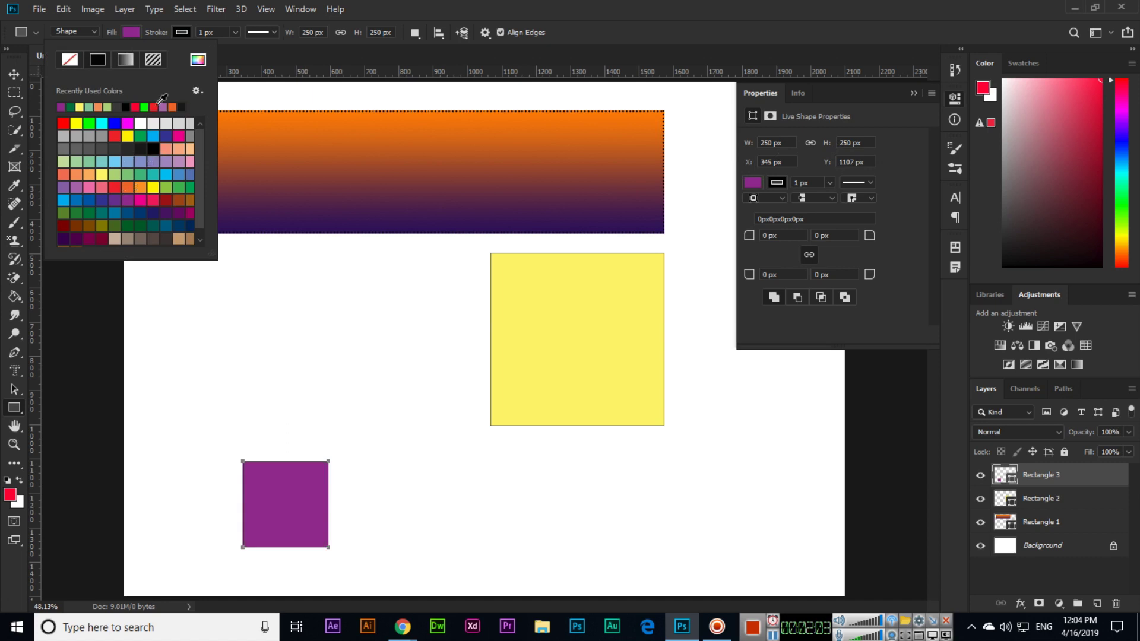
click(136, 157)
click(125, 60)
click(92, 136)
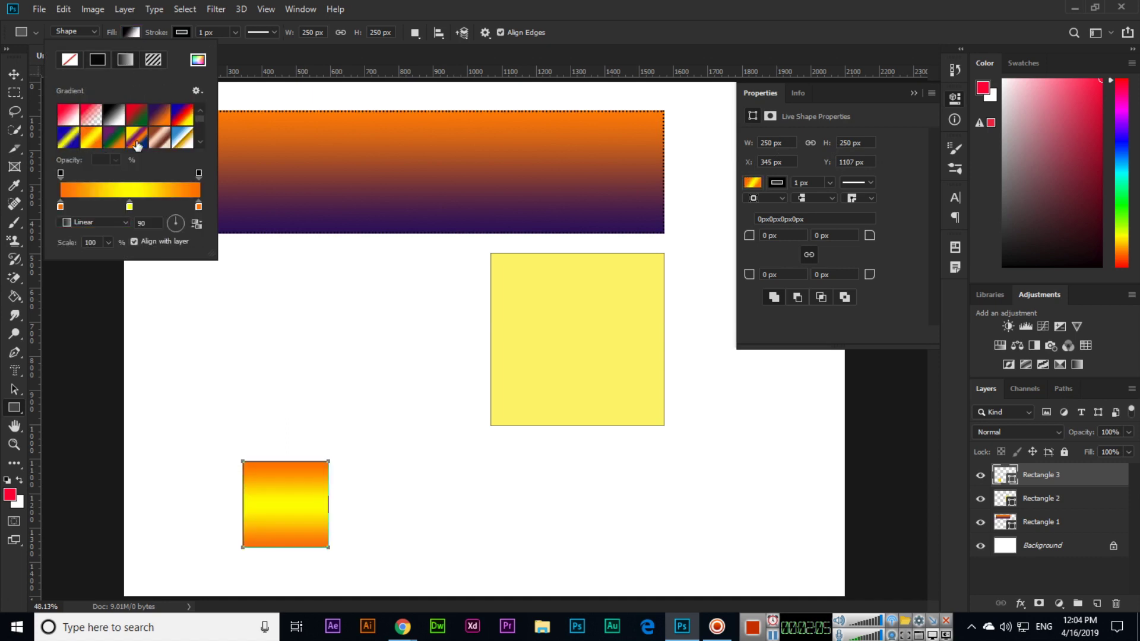
key(Return)
Step: Centre the gradient square on the yellow square, then reselect the Rectangle Tool
key(v)
drag(299, 467, 586, 331)
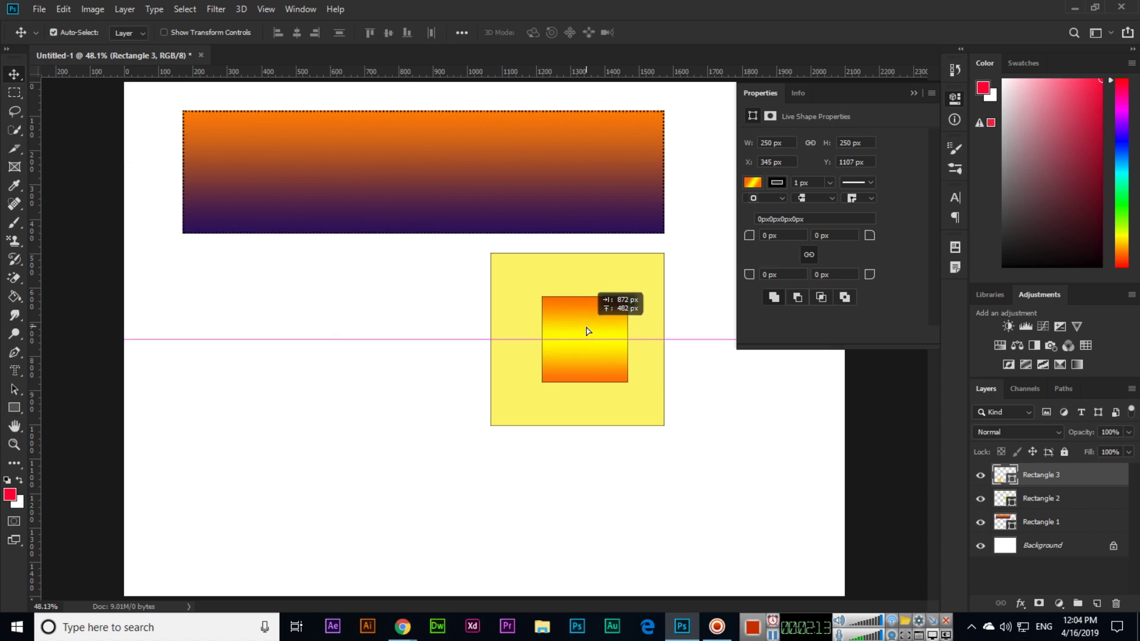
drag(585, 332, 593, 355)
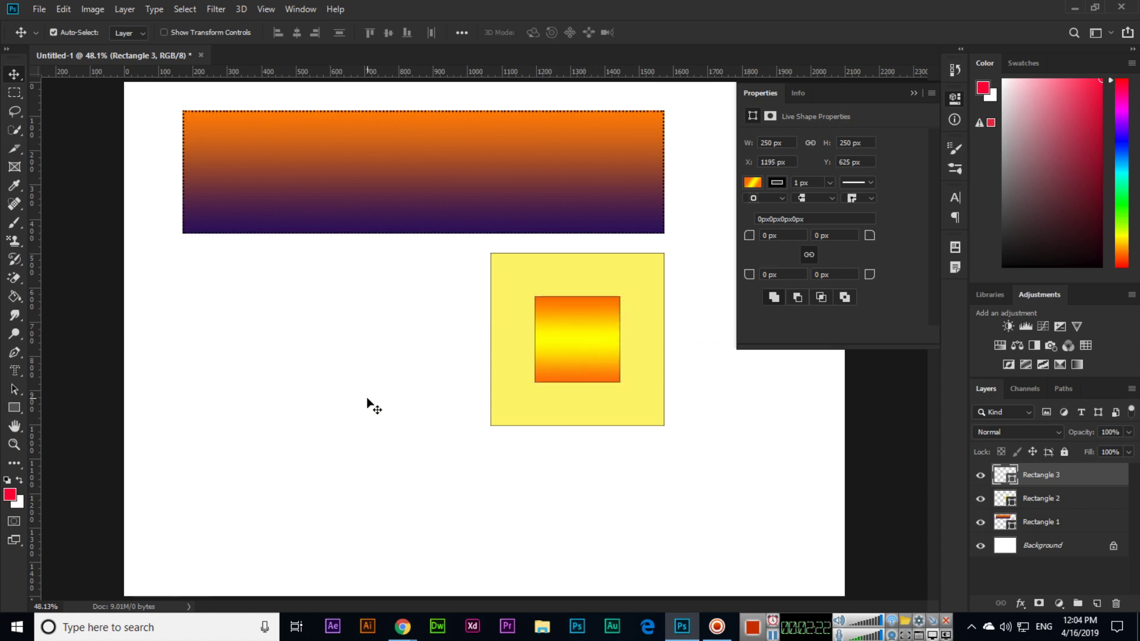
click(16, 407)
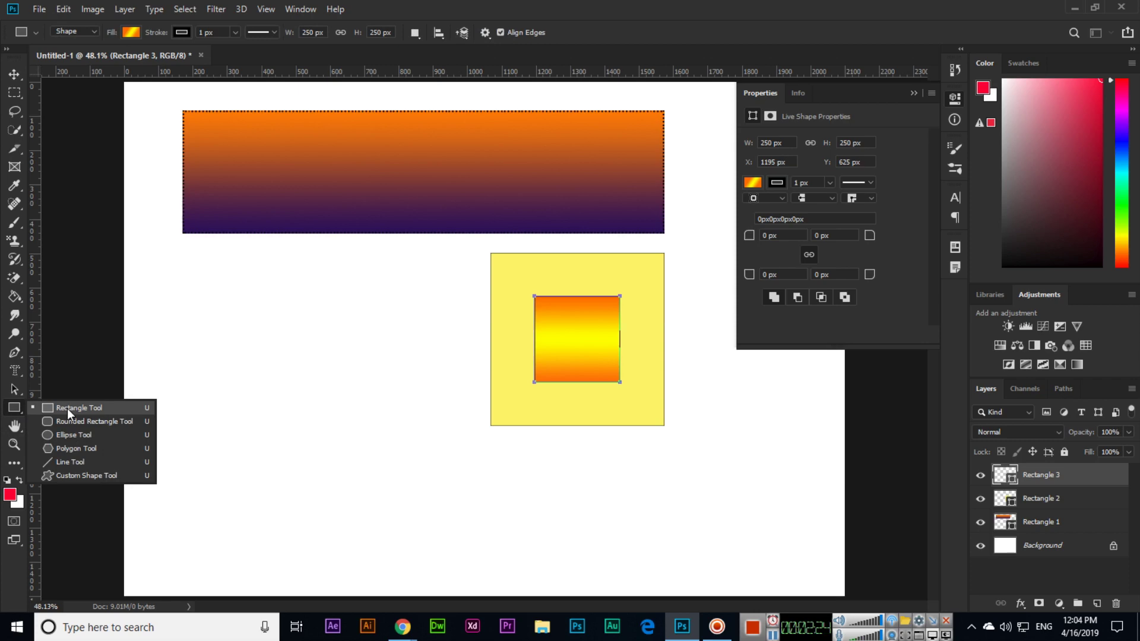
click(67, 409)
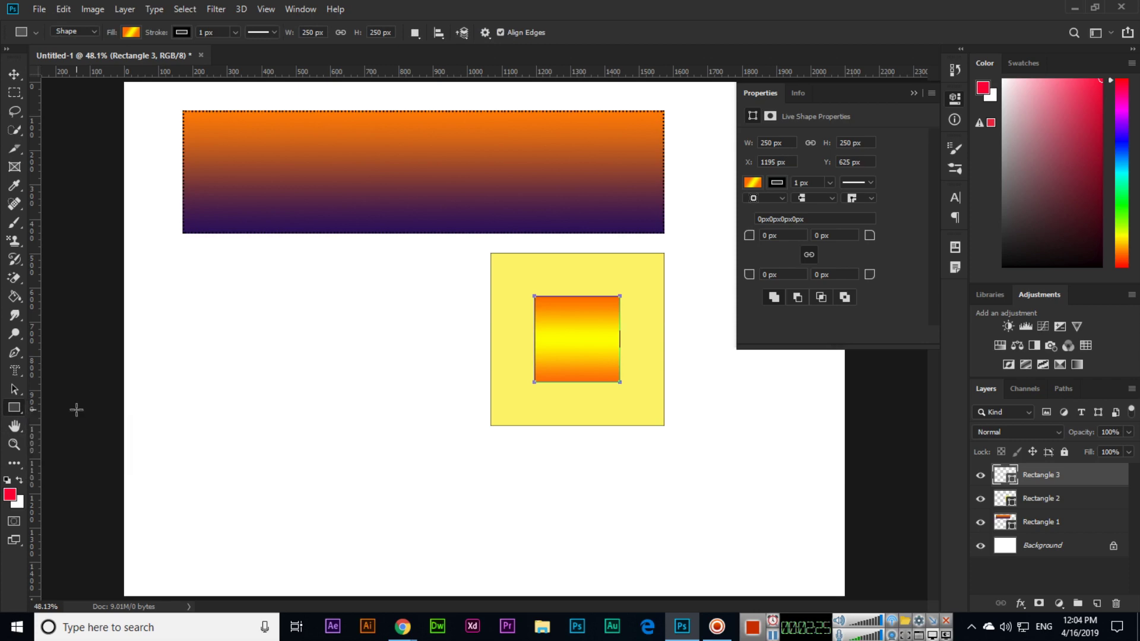